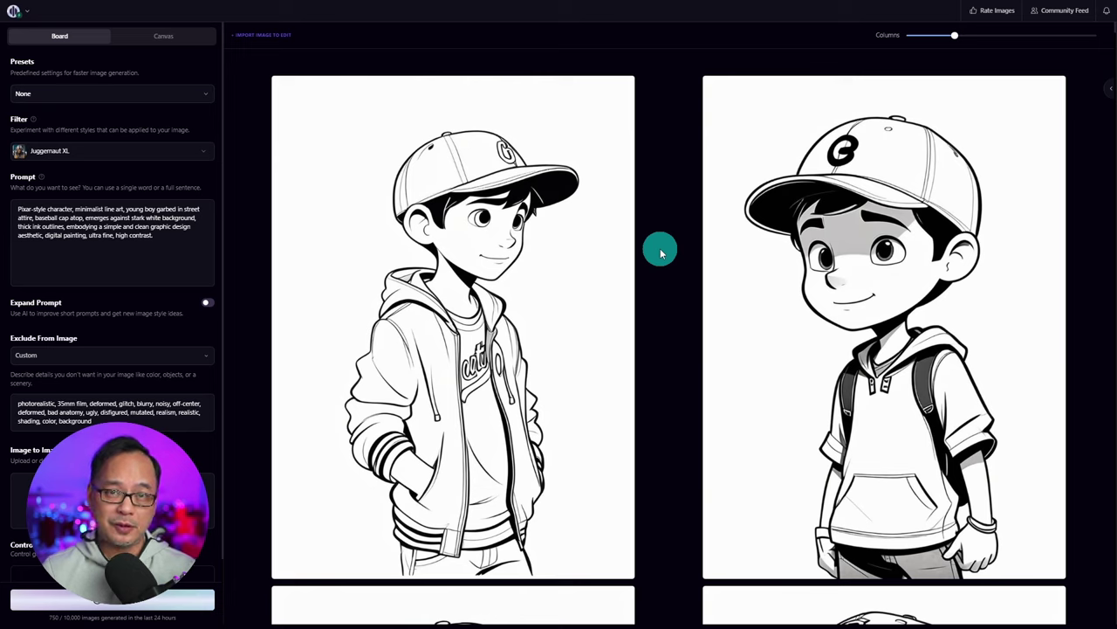
- Scroll the sidebar and hover a line-art boy image to reveal its Juggernaut XL prompt settings
scroll(679, 329, "down", 1)
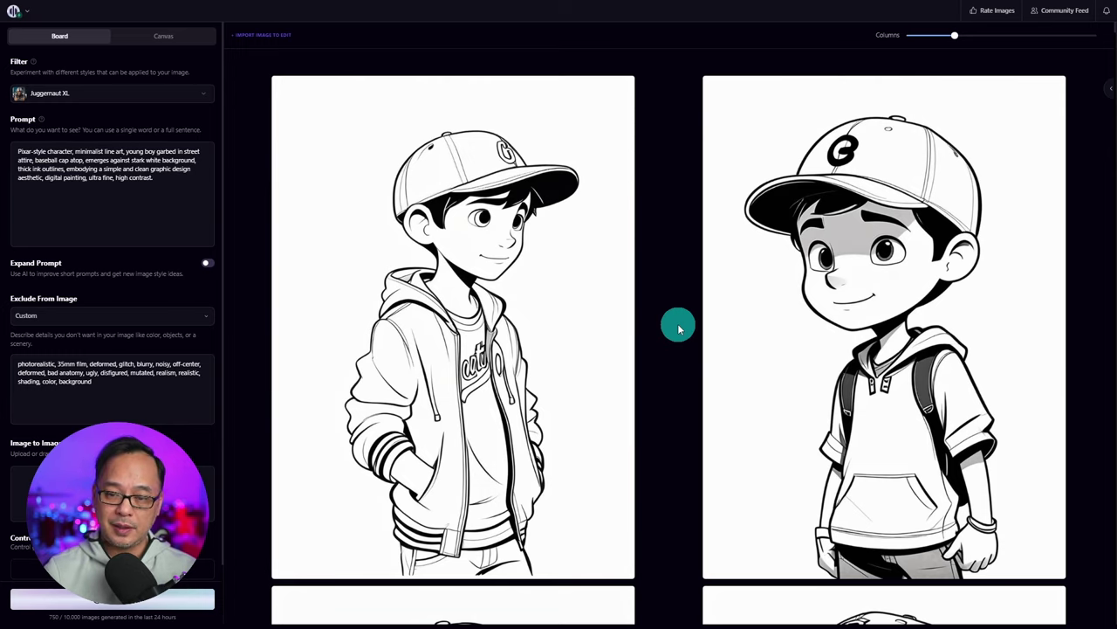
mouse_move(887, 318)
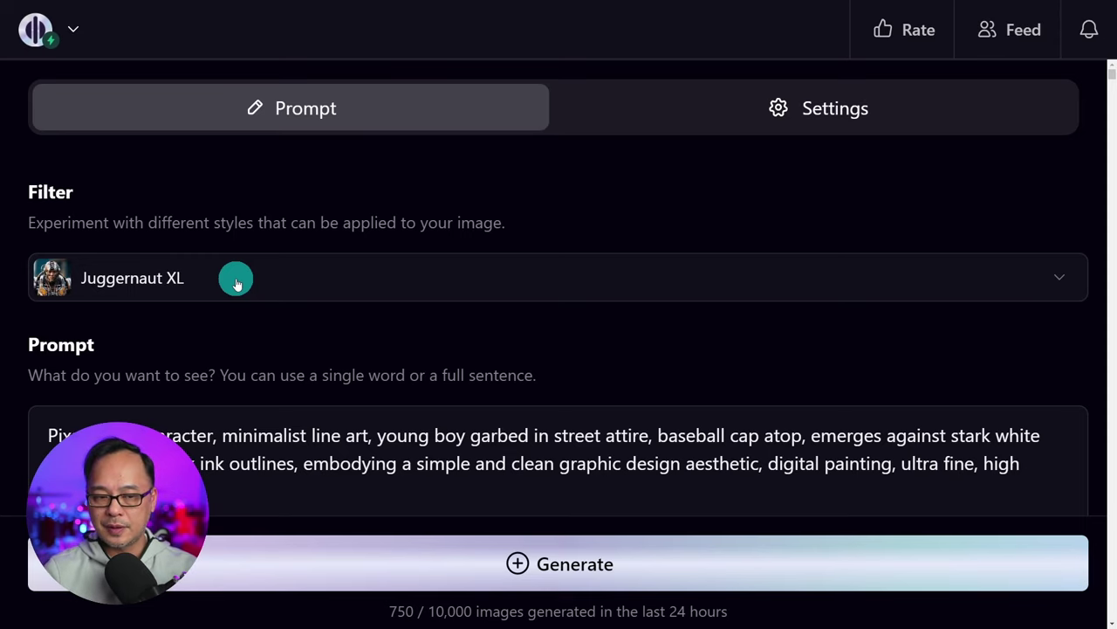
- Highlight the prompt phrases: minimalist line art, boy in baseball cap, stark white background, thick ink outlines
scroll(377, 375, "down", 3)
left_click(380, 376)
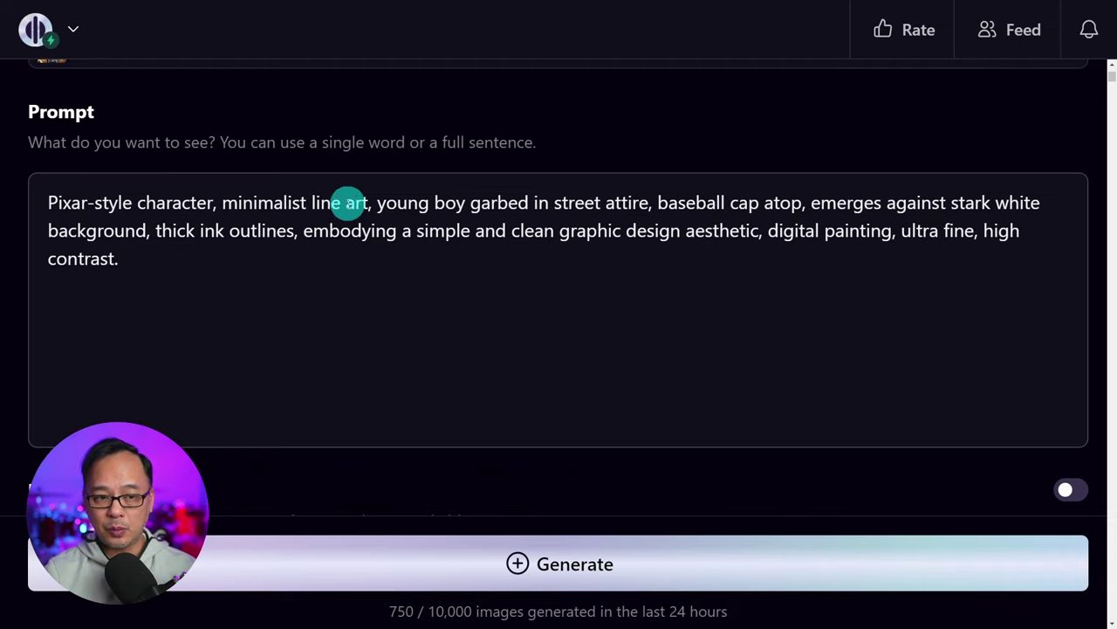
left_click_drag(348, 202, 222, 203)
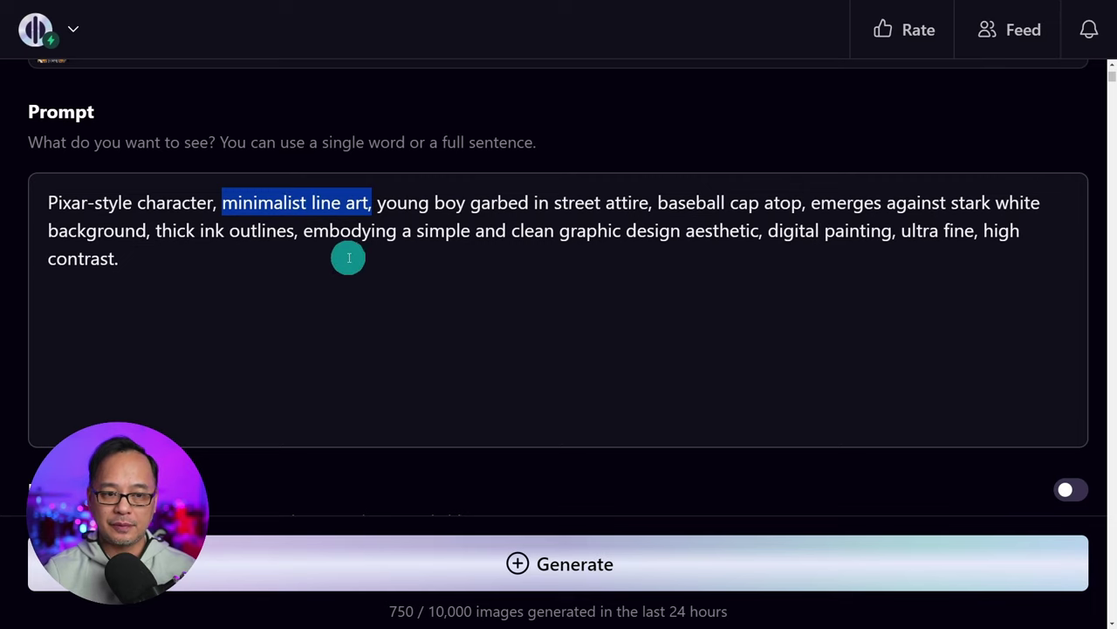
left_click_drag(377, 203, 811, 203)
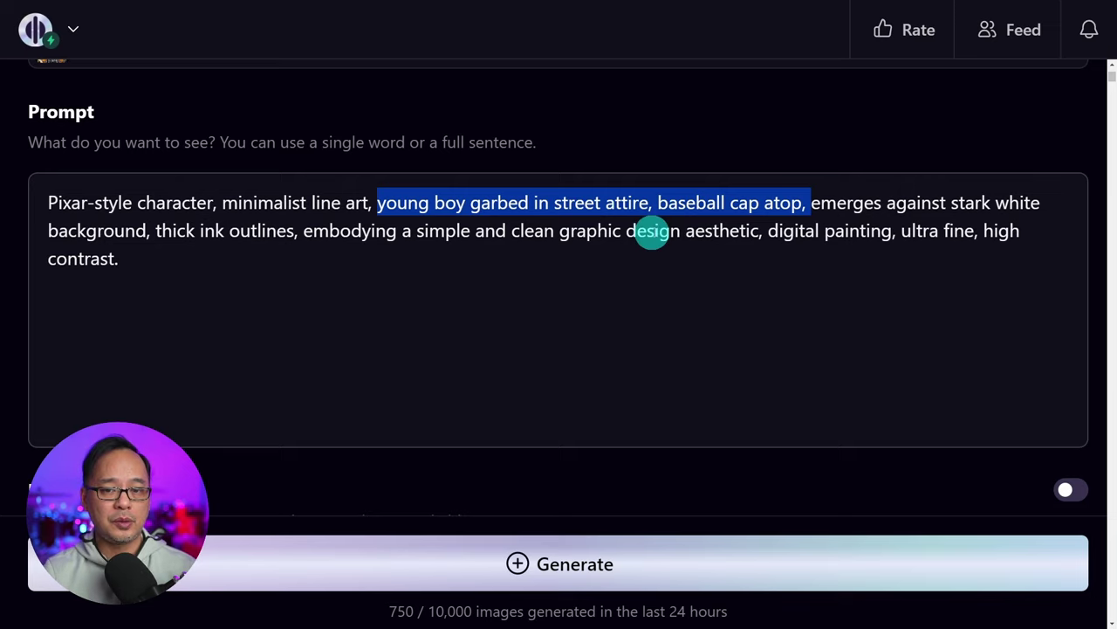
left_click_drag(812, 203, 149, 234)
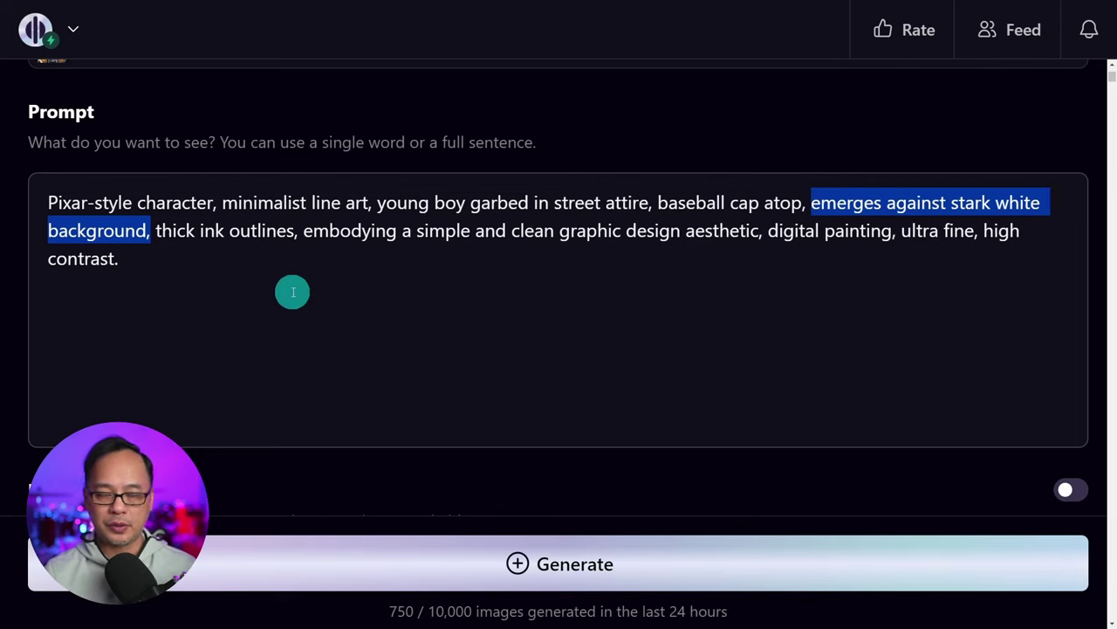
left_click_drag(156, 231, 294, 230)
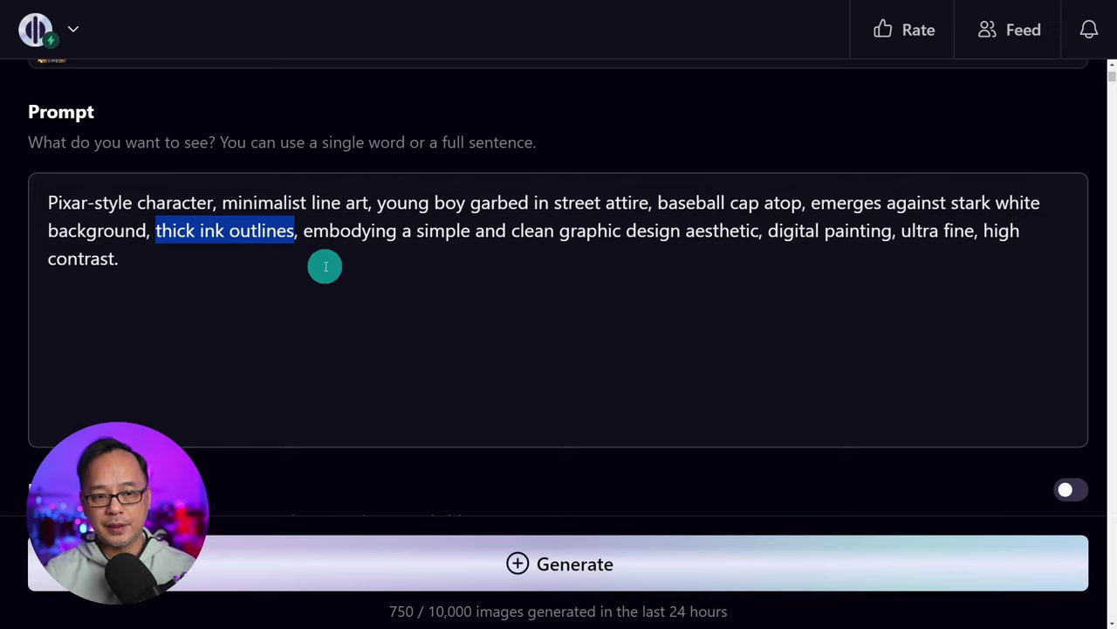
left_click(399, 253)
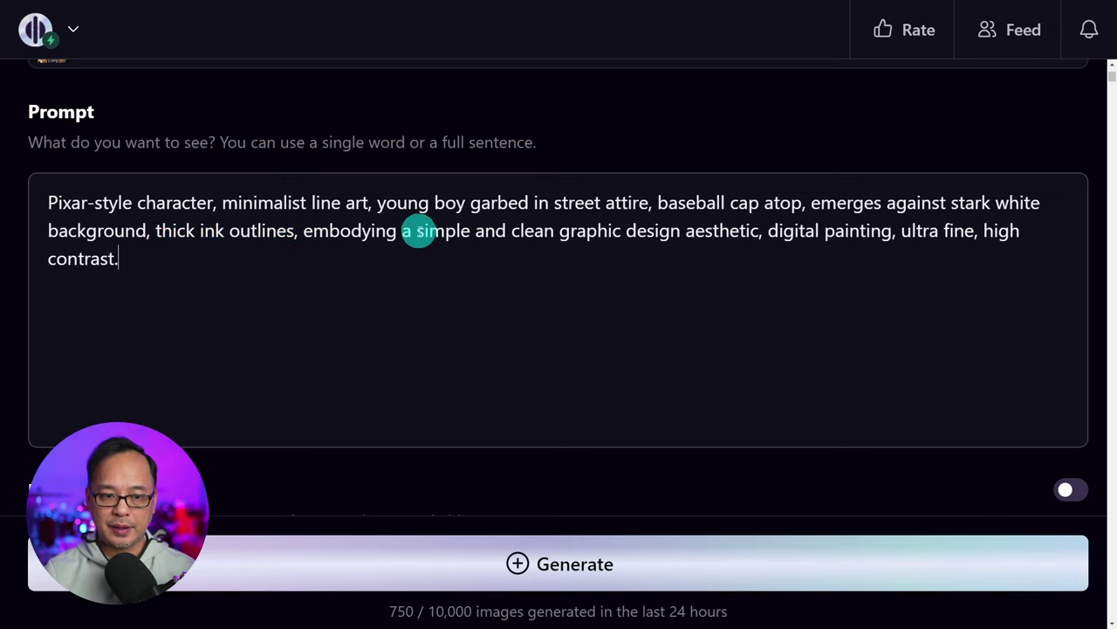
- Delete 'digital painting' and its comma so the prompt ends with 'ultra fine, high contrast'
left_click_drag(417, 231, 559, 236)
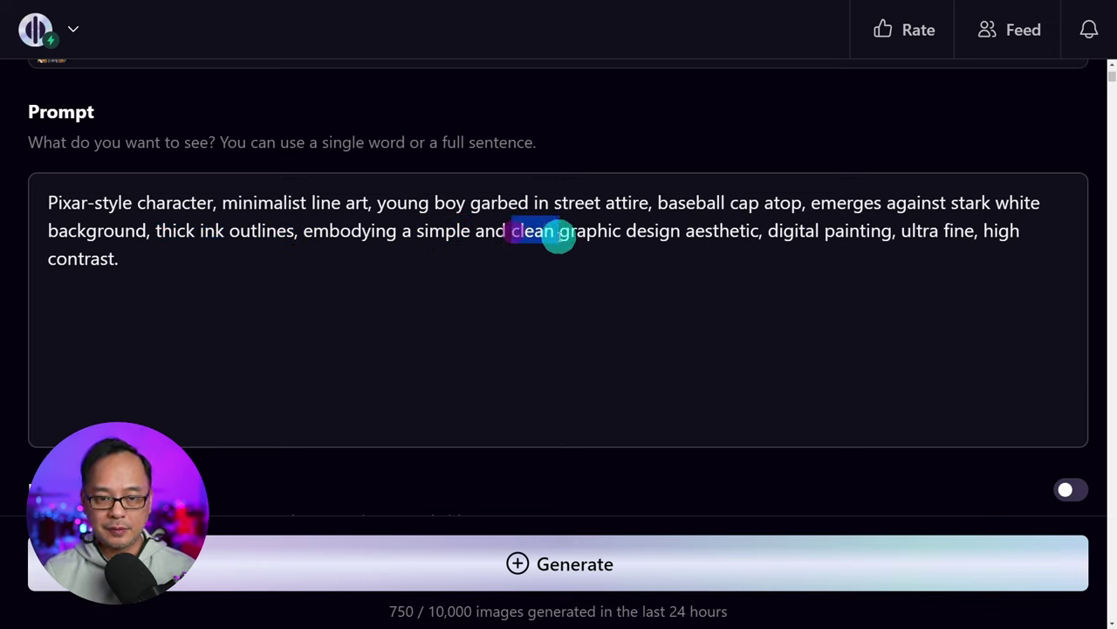
left_click_drag(768, 231, 891, 236)
key("BackSpace")
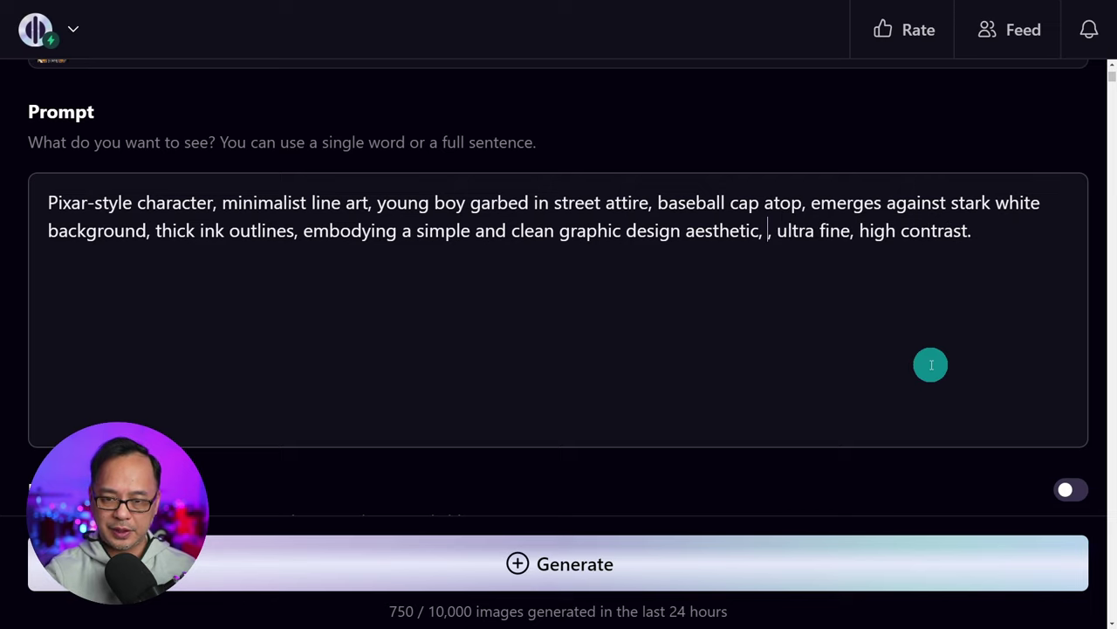
key("BackSpace")
key("BackSpace")
left_click_drag(768, 231, 848, 231)
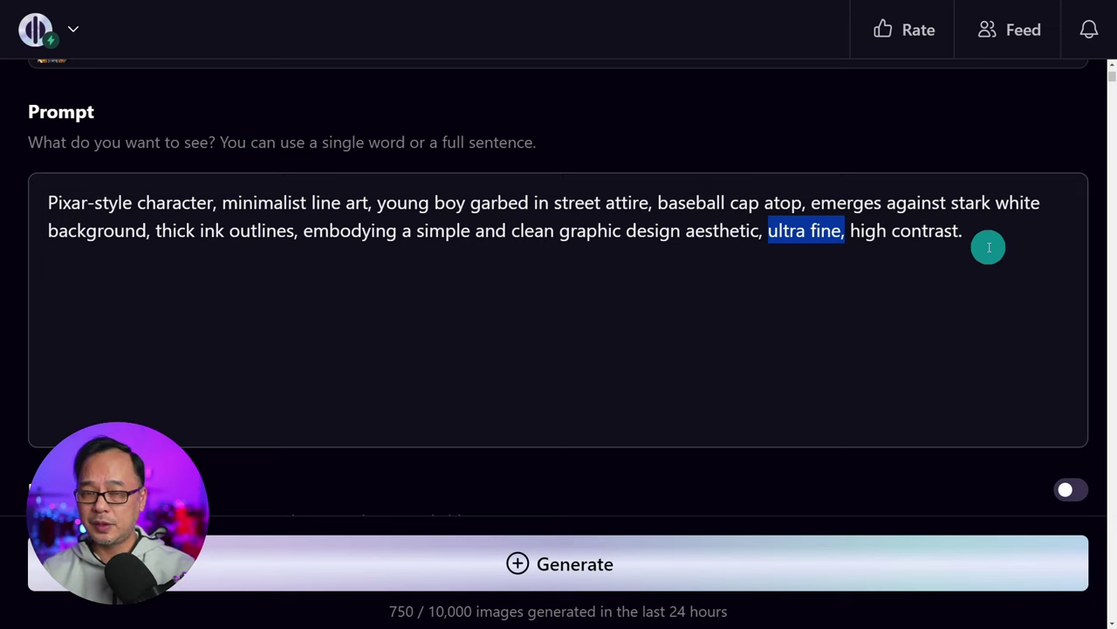
scroll(557, 372, "down", 5)
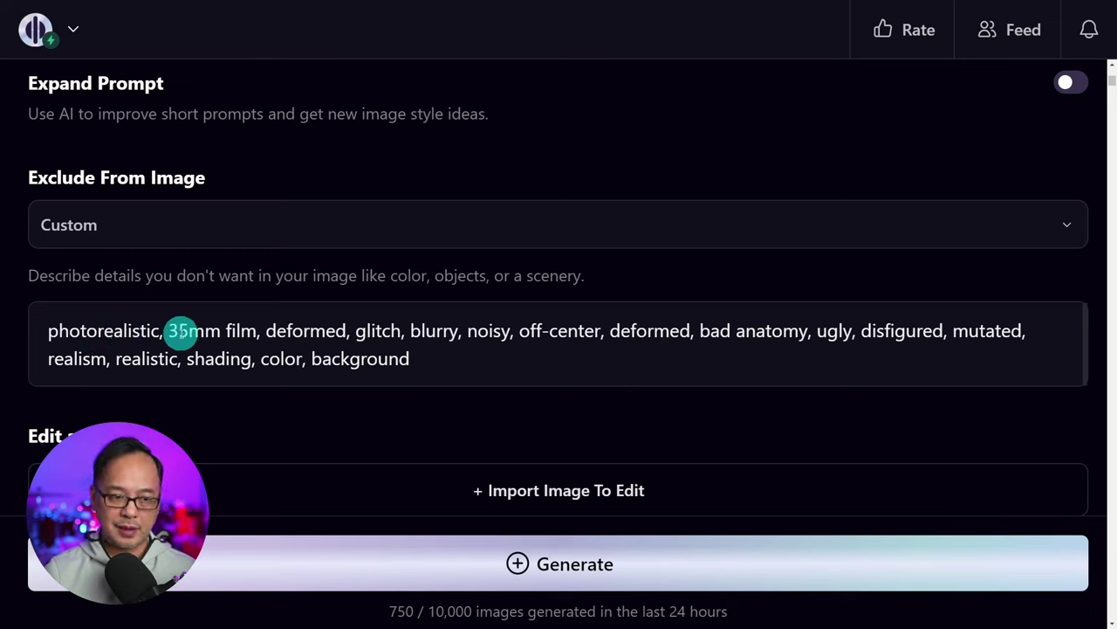
left_click_drag(263, 330, 1030, 332)
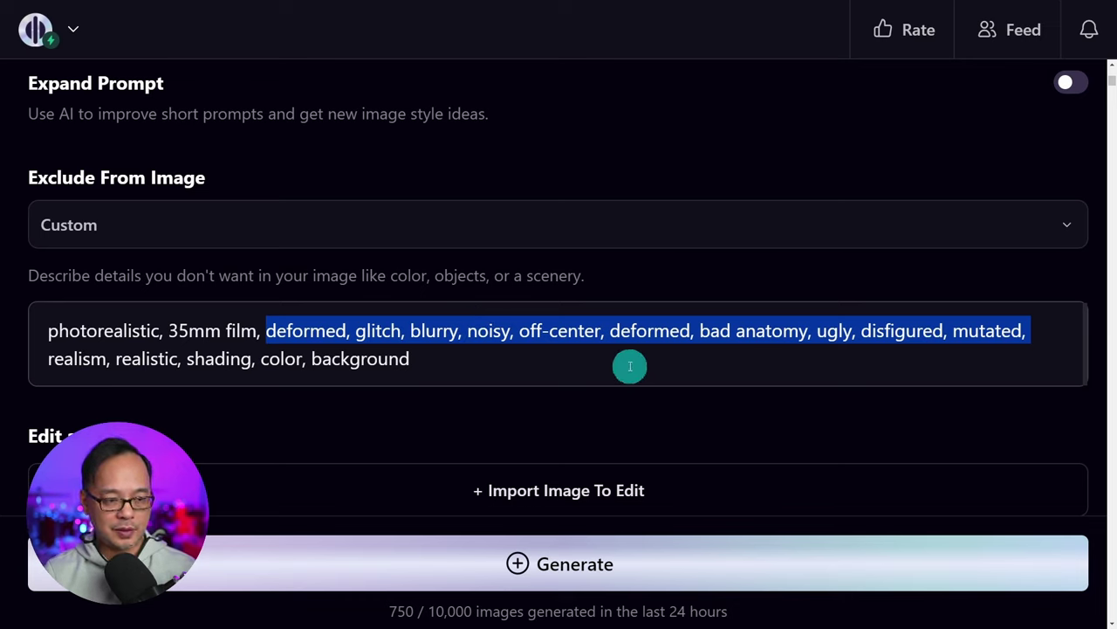
triple_click(506, 372)
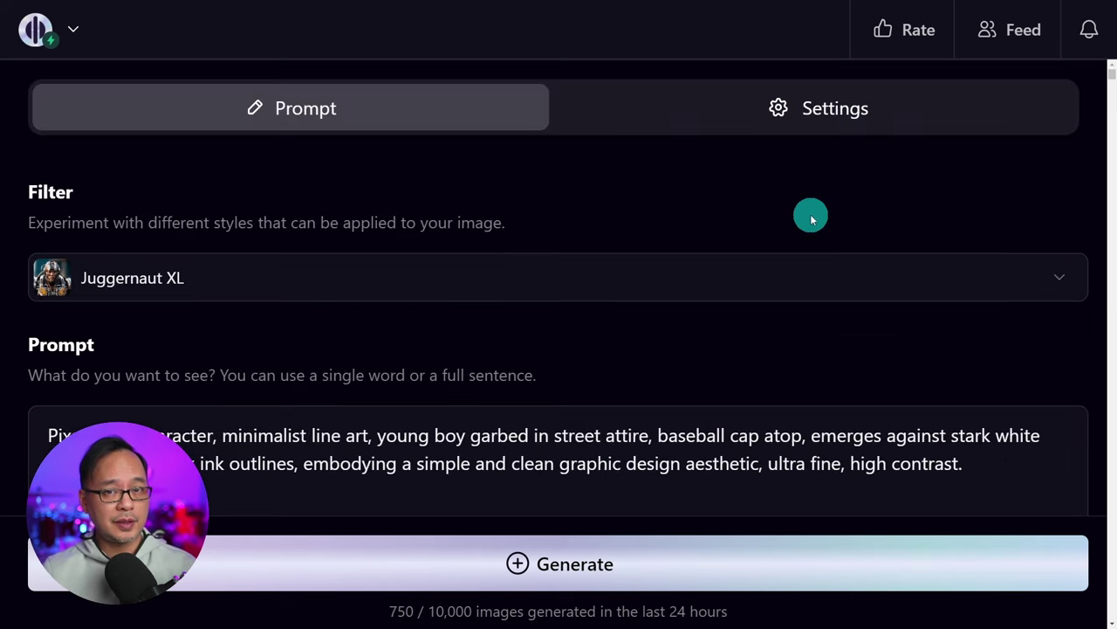
- Change the sampler to DPM++ 2M in Settings and start generating the line-art batch
left_click(691, 121)
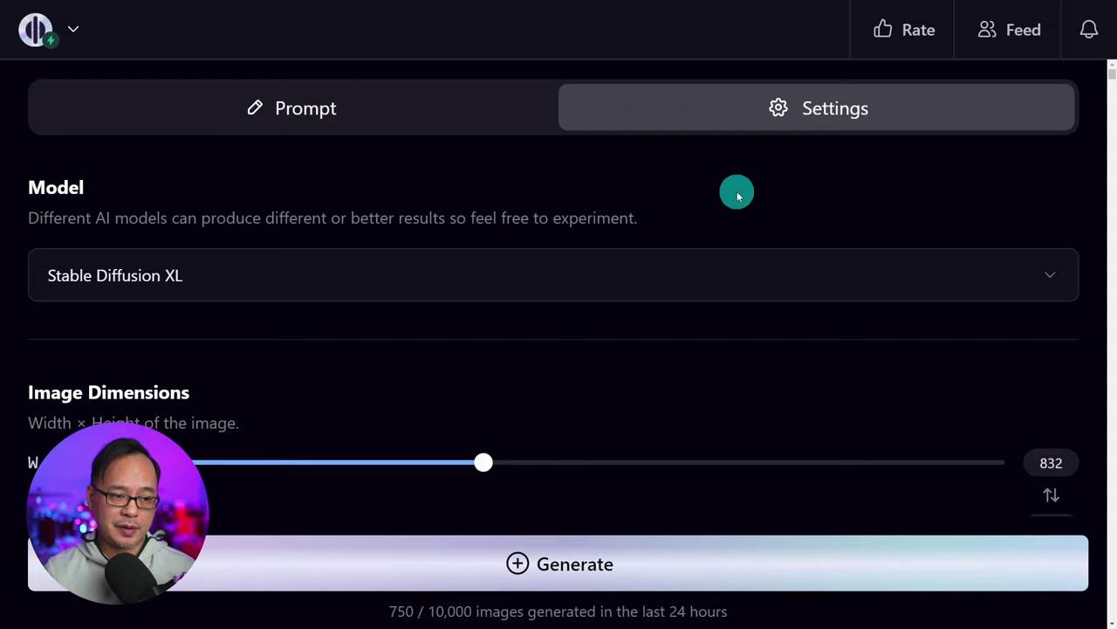
scroll(751, 288, "down", 3)
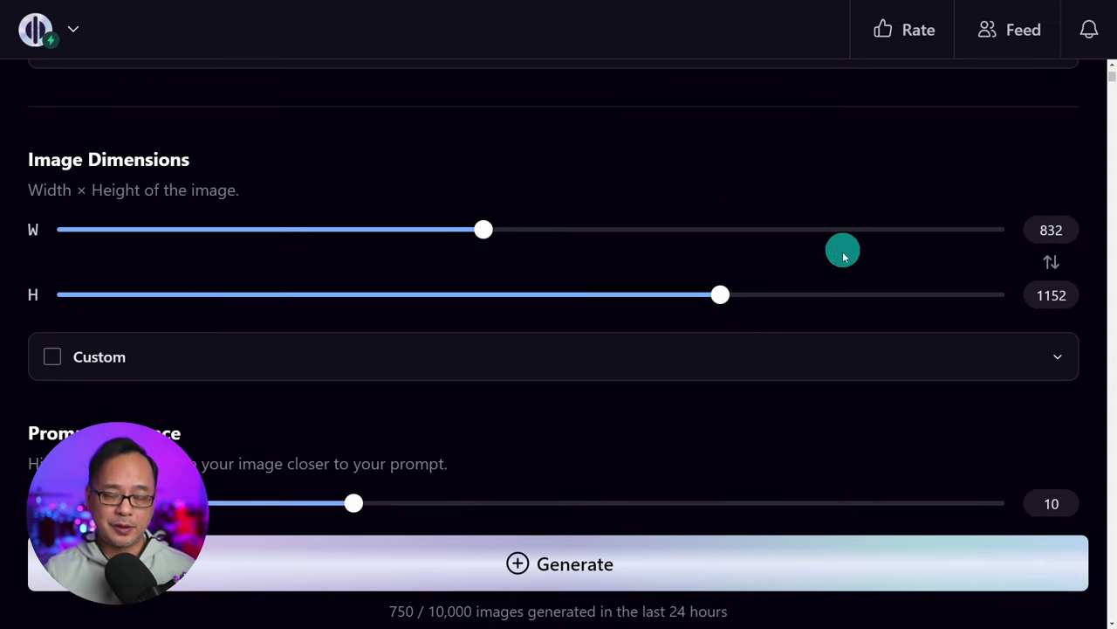
scroll(686, 323, "down", 3)
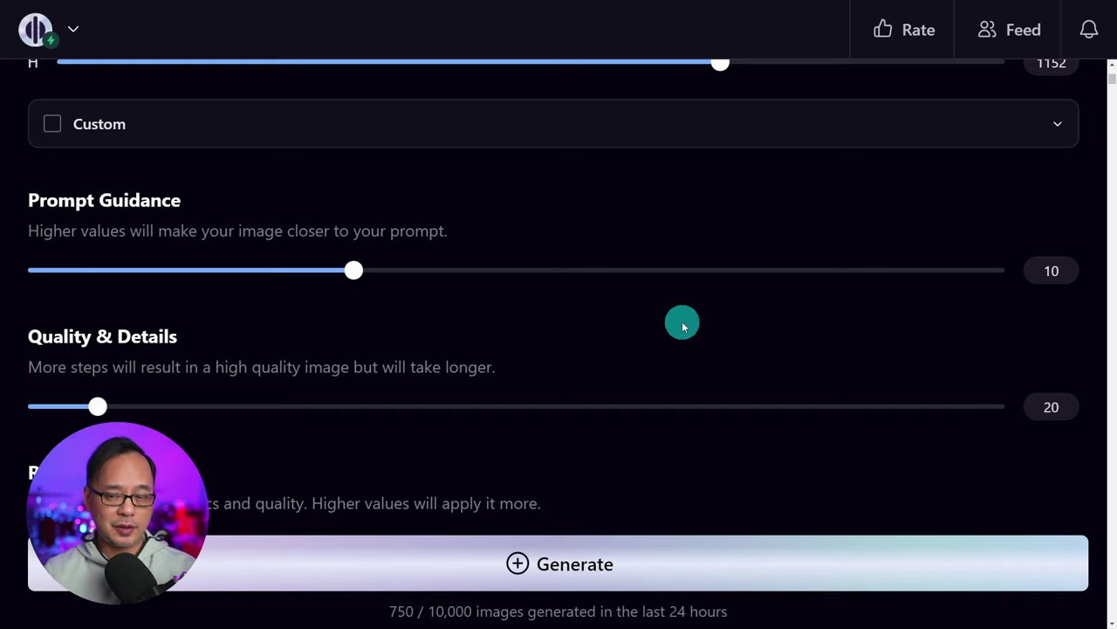
scroll(684, 327, "down", 1)
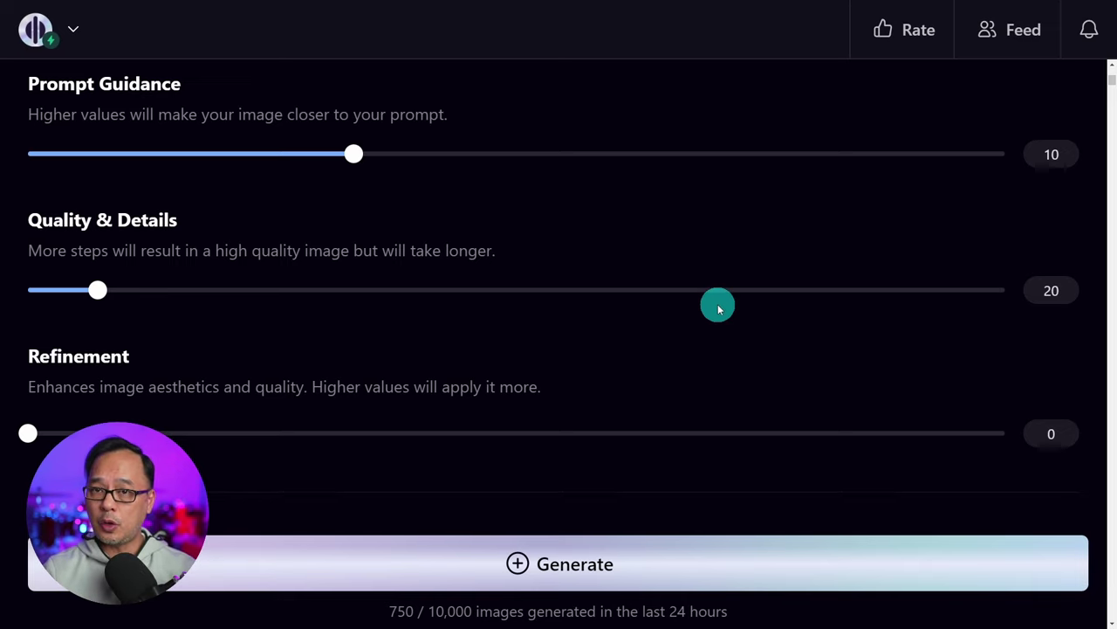
scroll(719, 309, "down", 2)
scroll(717, 306, "down", 4)
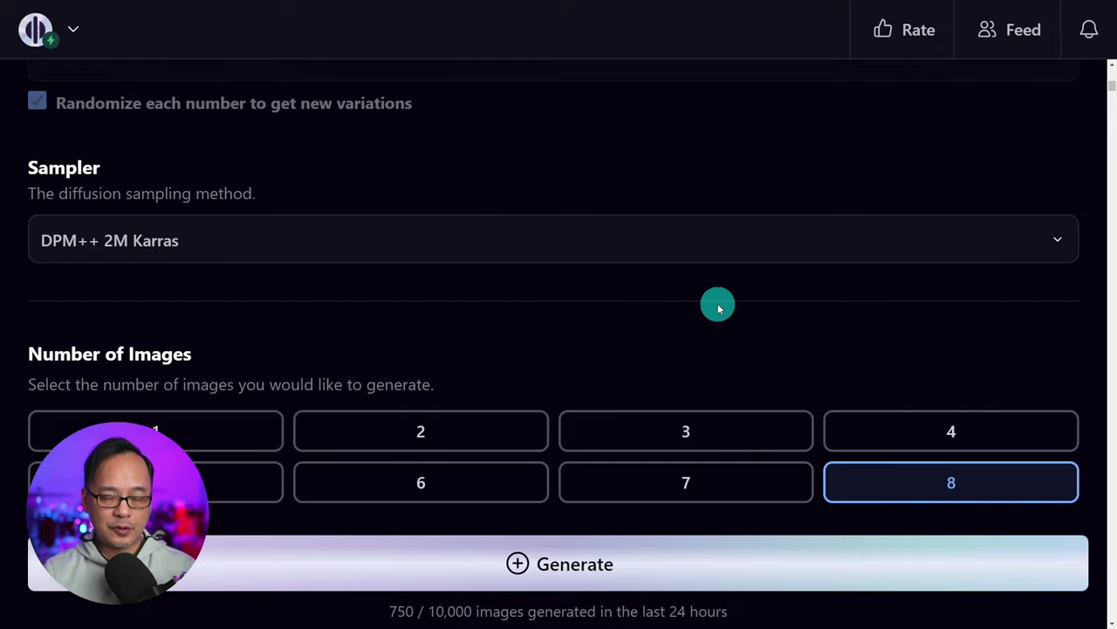
left_click(649, 258)
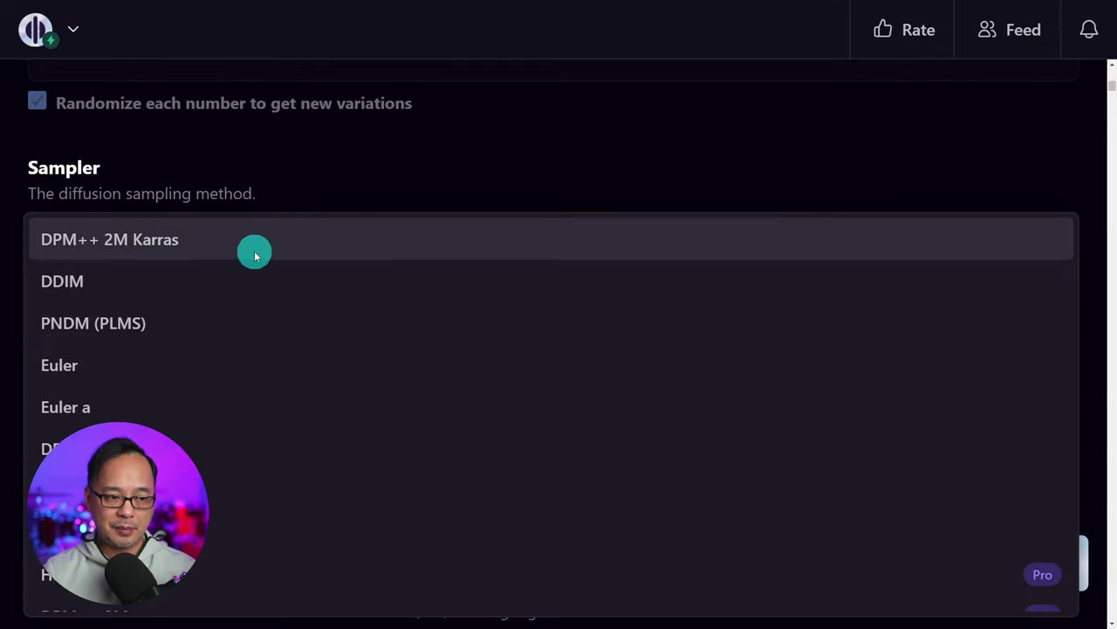
scroll(398, 354, "down", 3)
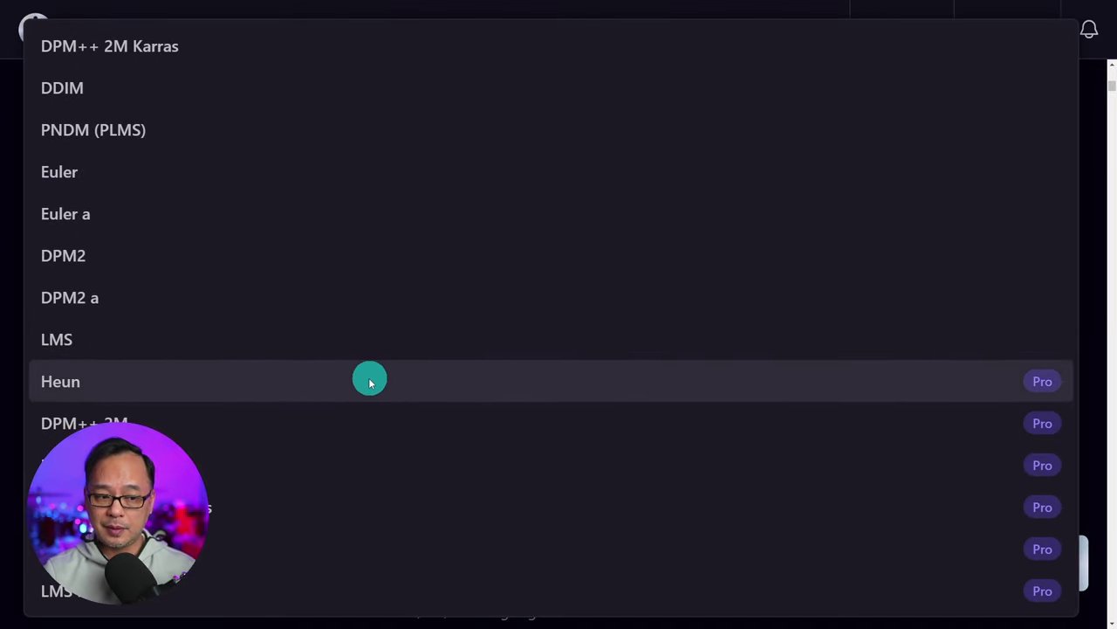
left_click(117, 411)
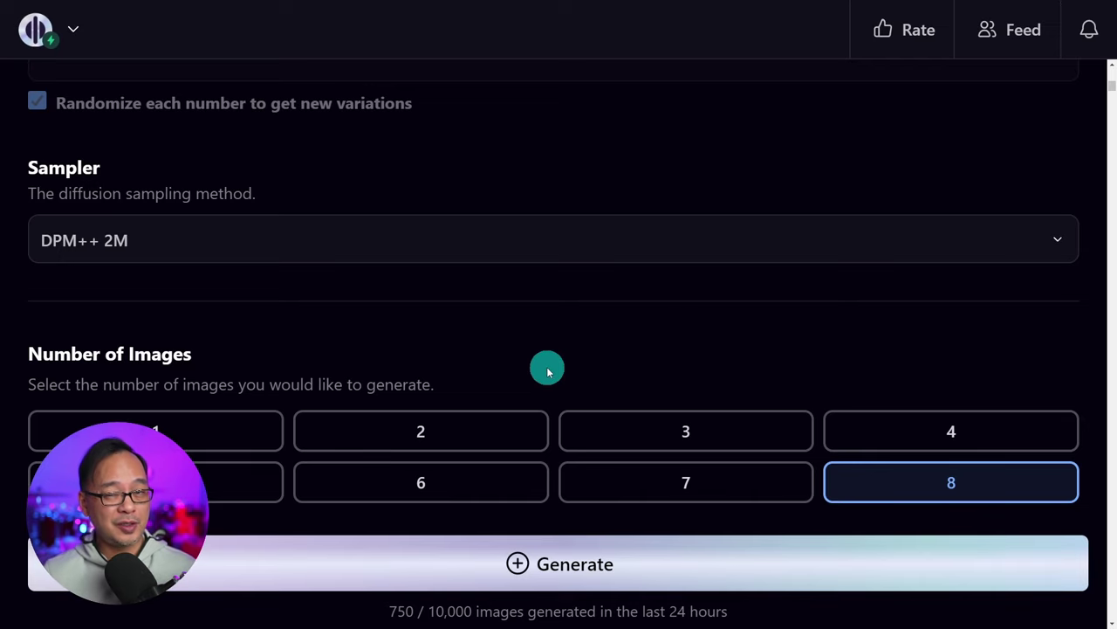
scroll(544, 369, "down", 4)
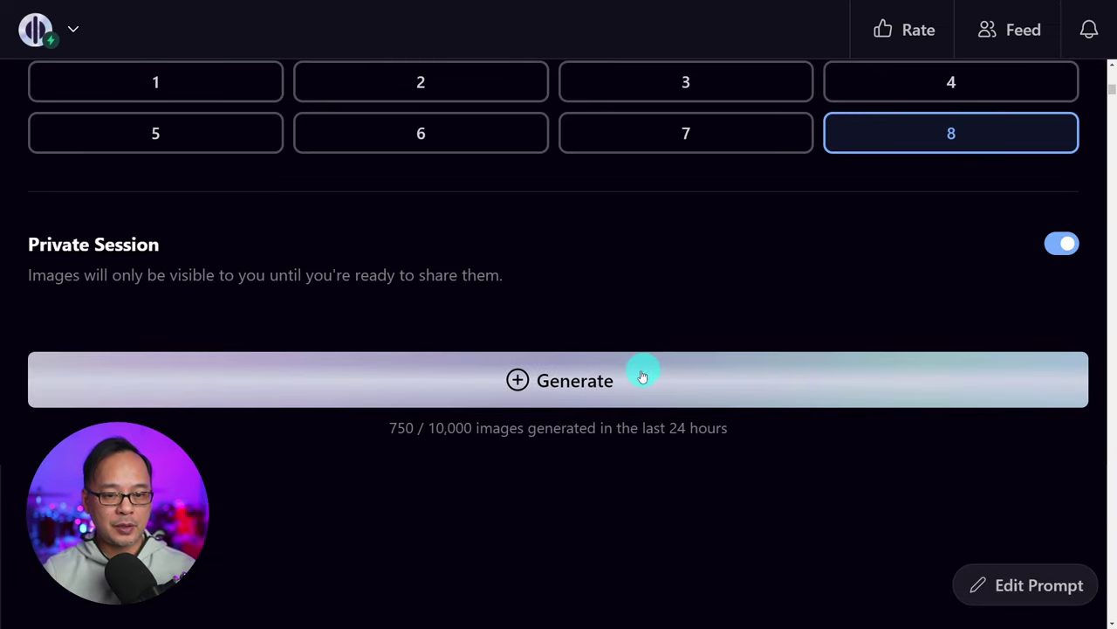
left_click(601, 388)
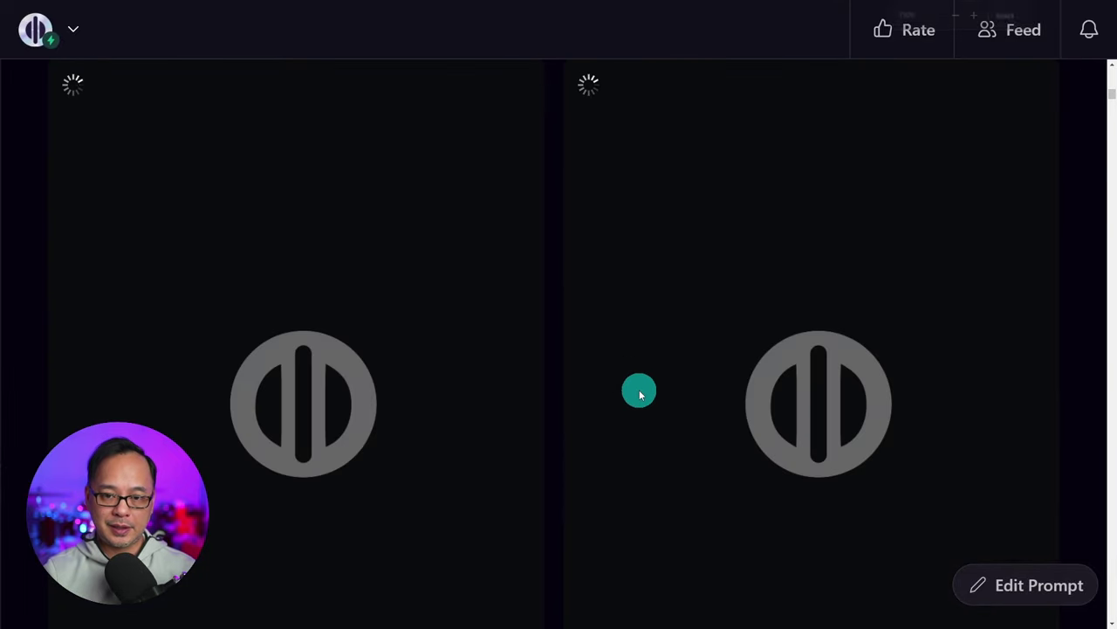
- Zoom the page out and review the finished black-and-white boys in caps and hoodies
key("ctrl+minus")
key("ctrl+minus")
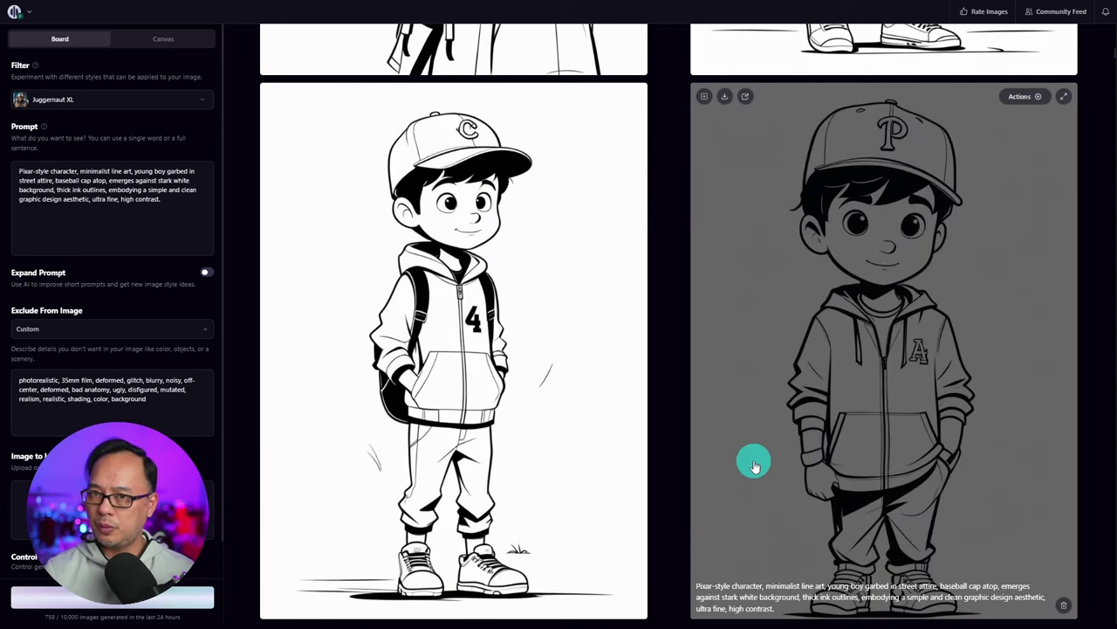
scroll(676, 438, "up", 2)
scroll(677, 438, "up", 5)
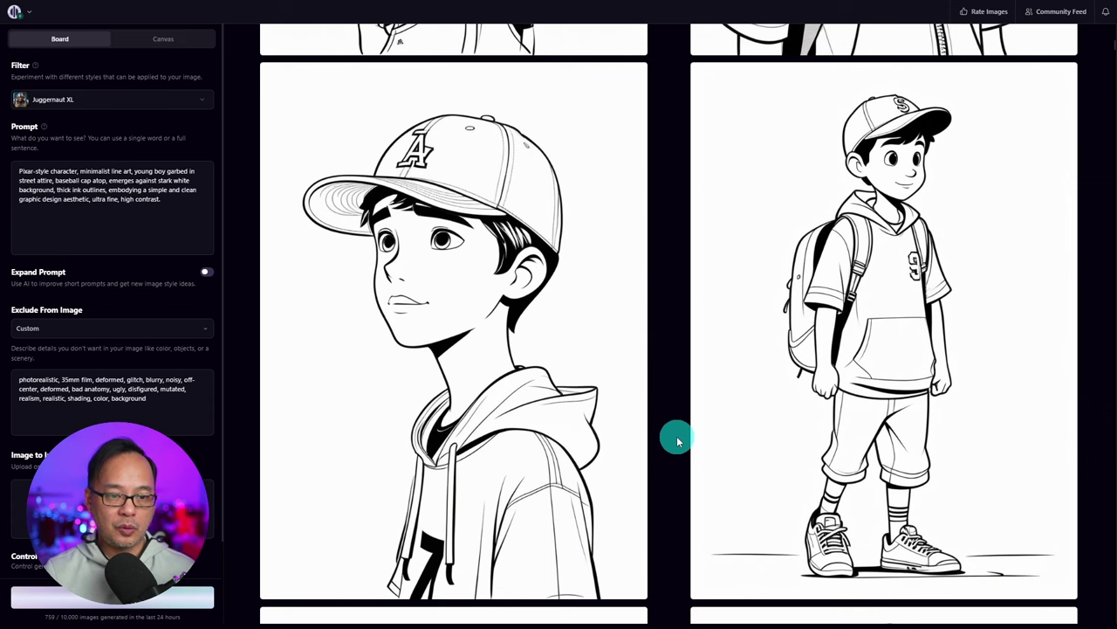
scroll(678, 441, "up", 5)
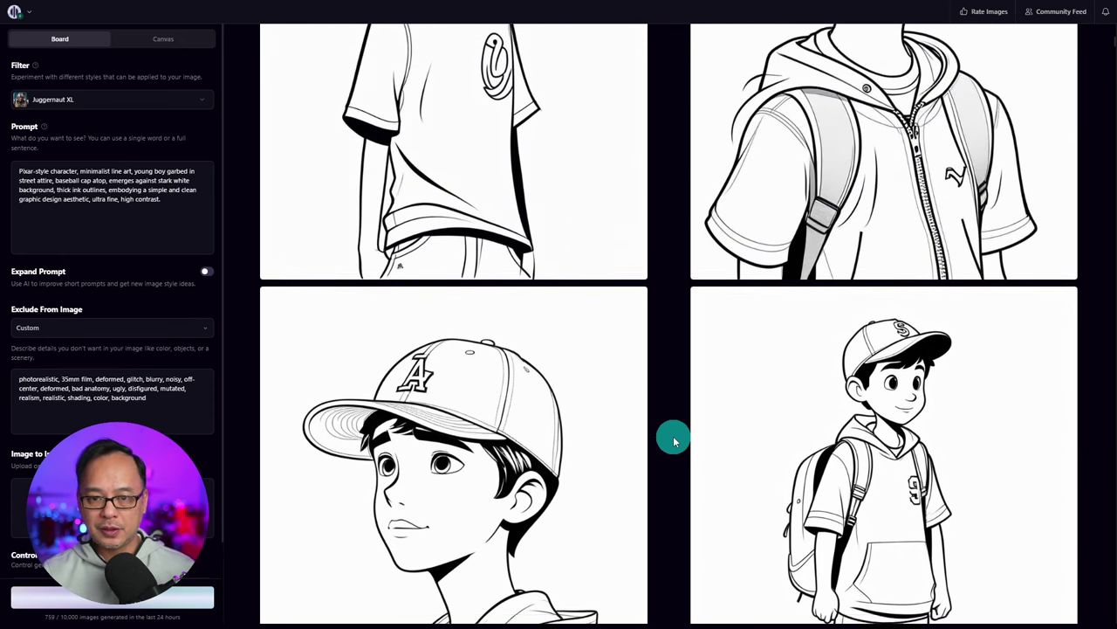
scroll(673, 441, "up", 2)
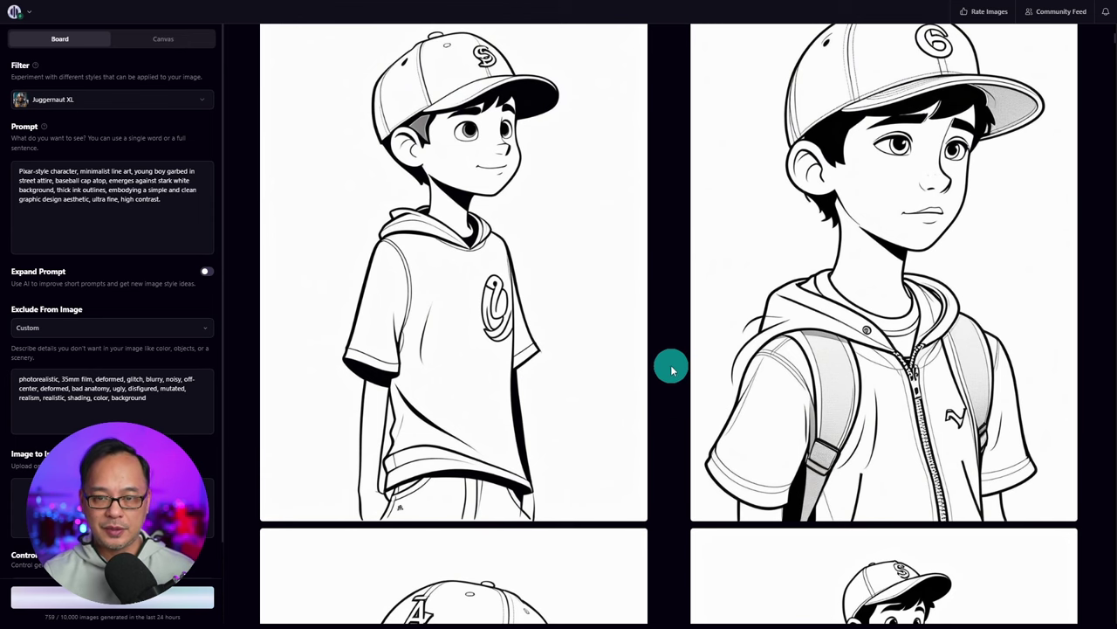
scroll(673, 370, "up", 3)
scroll(673, 370, "down", 1)
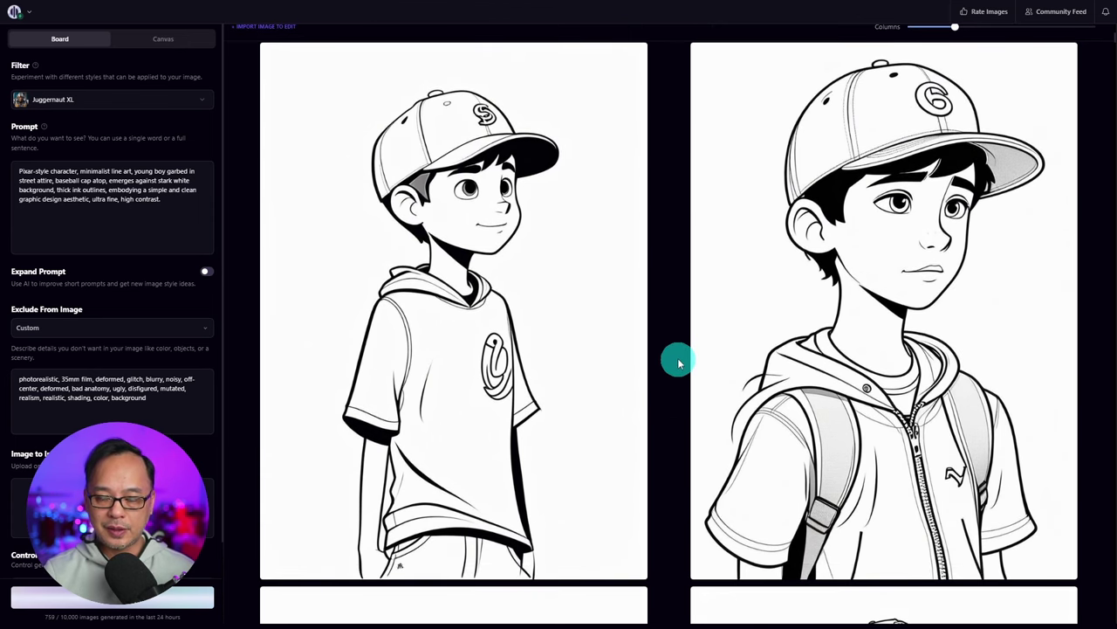
mouse_move(760, 379)
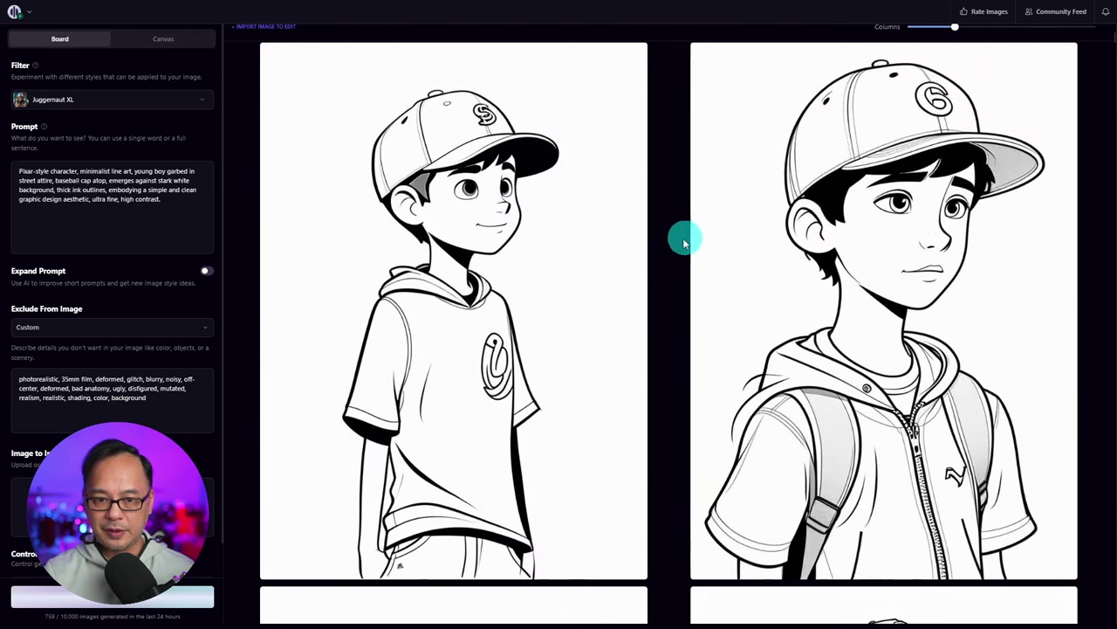
scroll(675, 257, "down", 10)
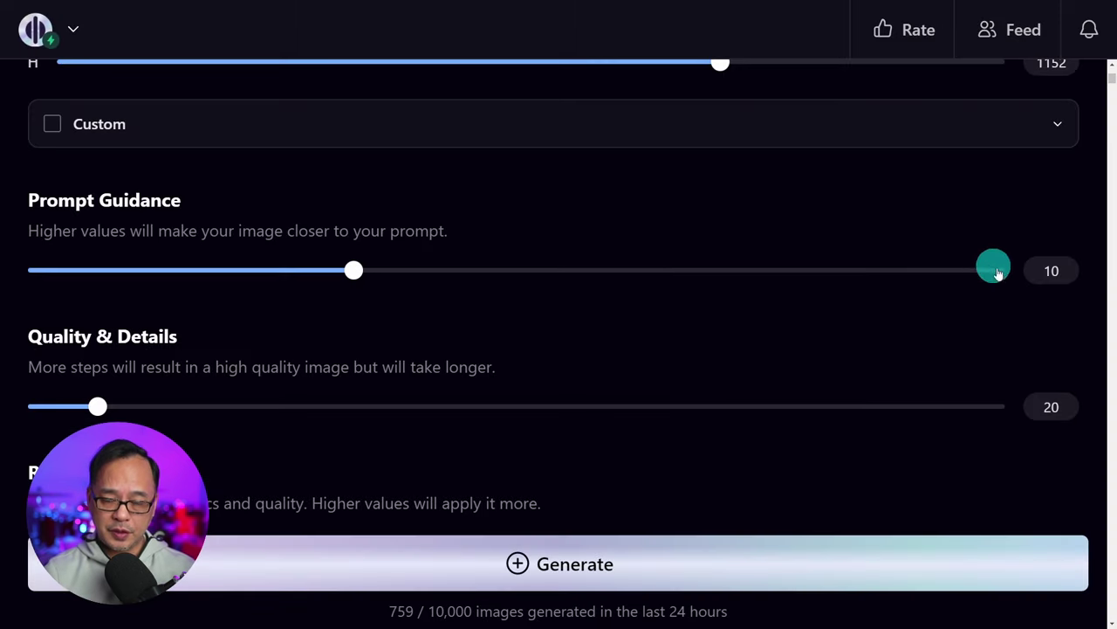
- Set prompt guidance to 4 and quality & details to 40, then generate a new batch
left_click(1054, 269)
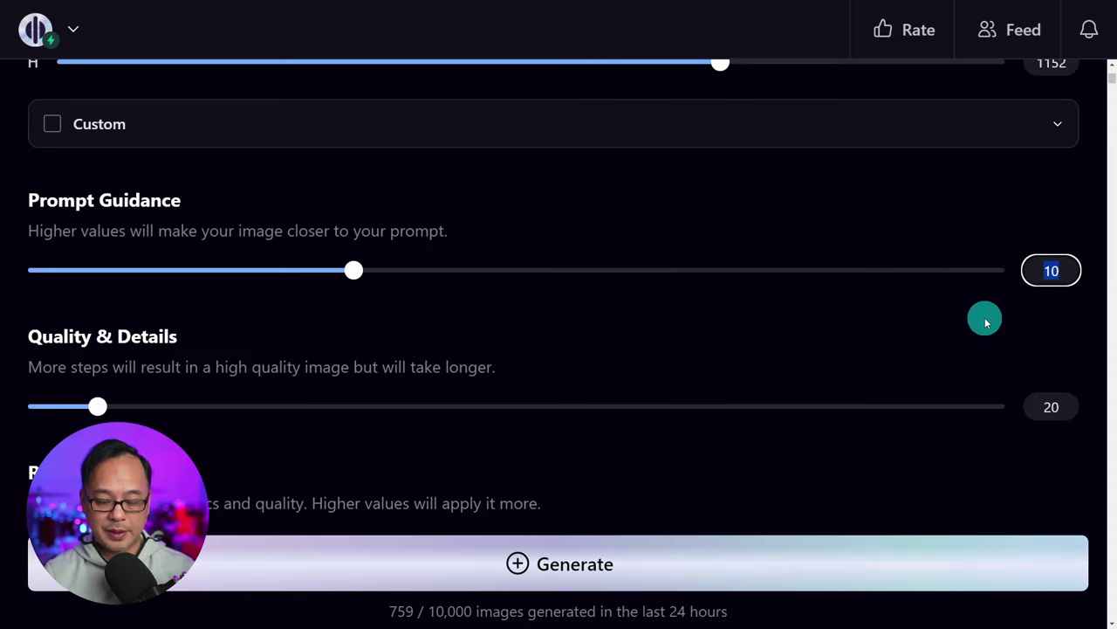
type("4")
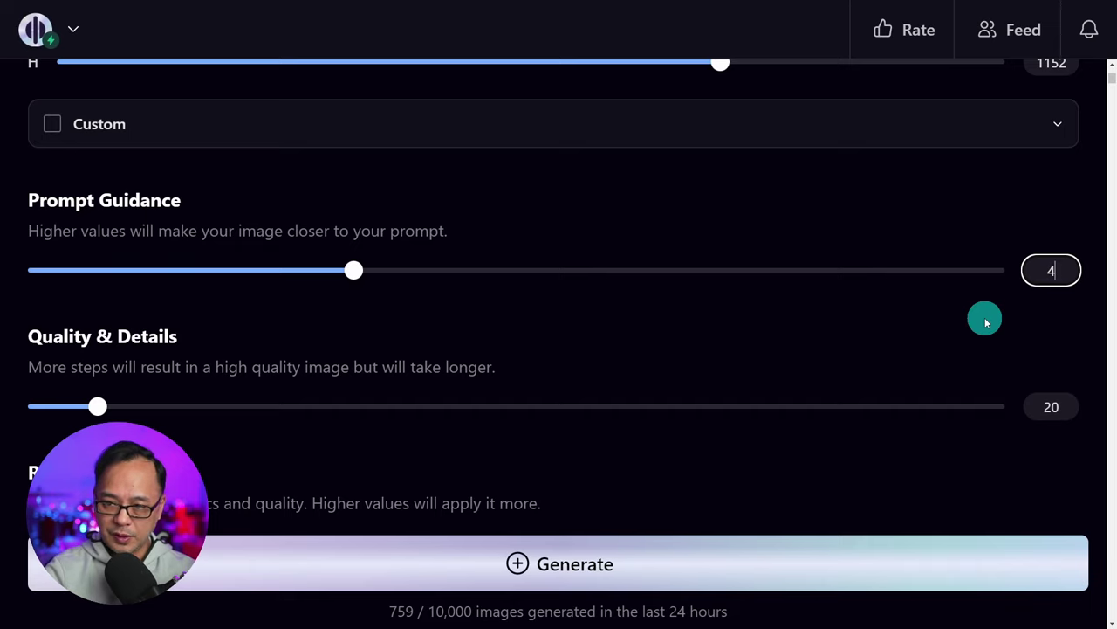
key("Return")
left_click(1051, 407)
type("40")
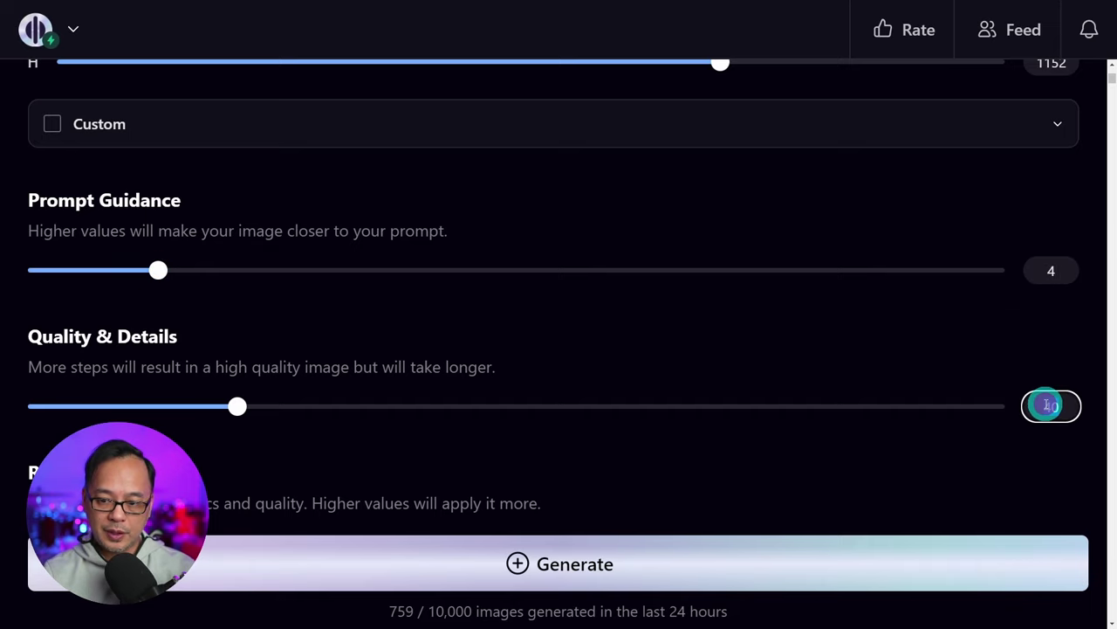
left_click(771, 557)
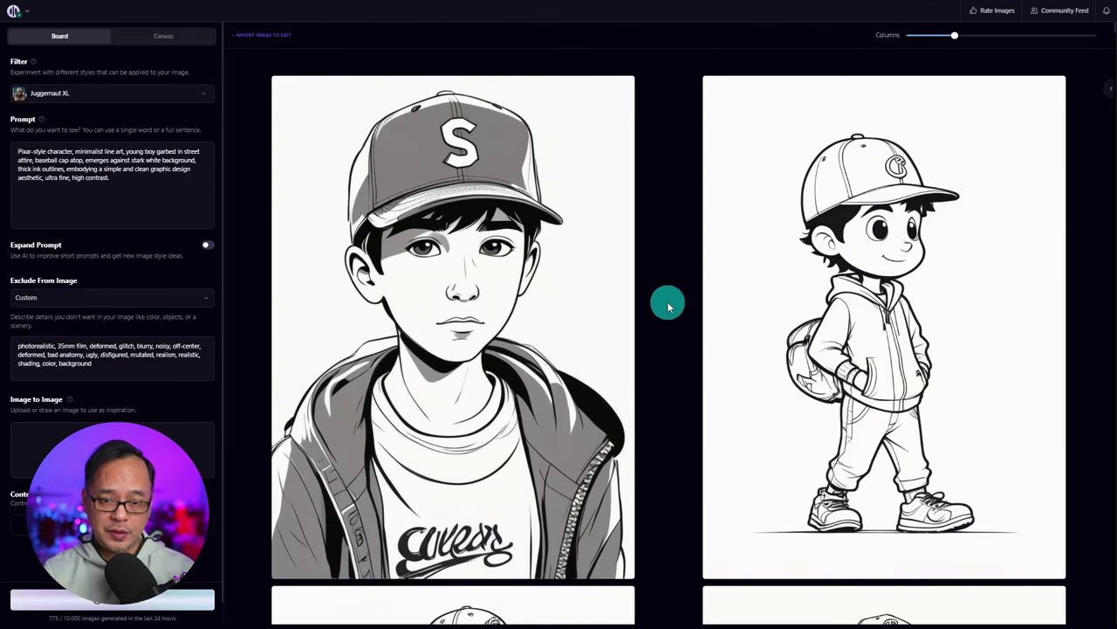
mouse_move(880, 278)
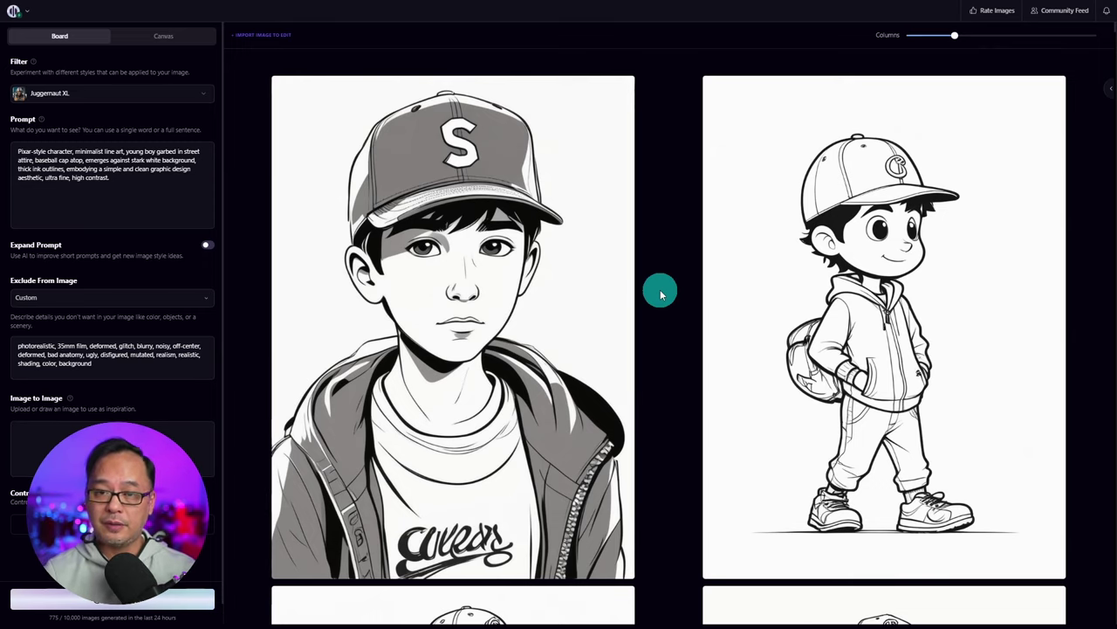
scroll(664, 289, "down", 5)
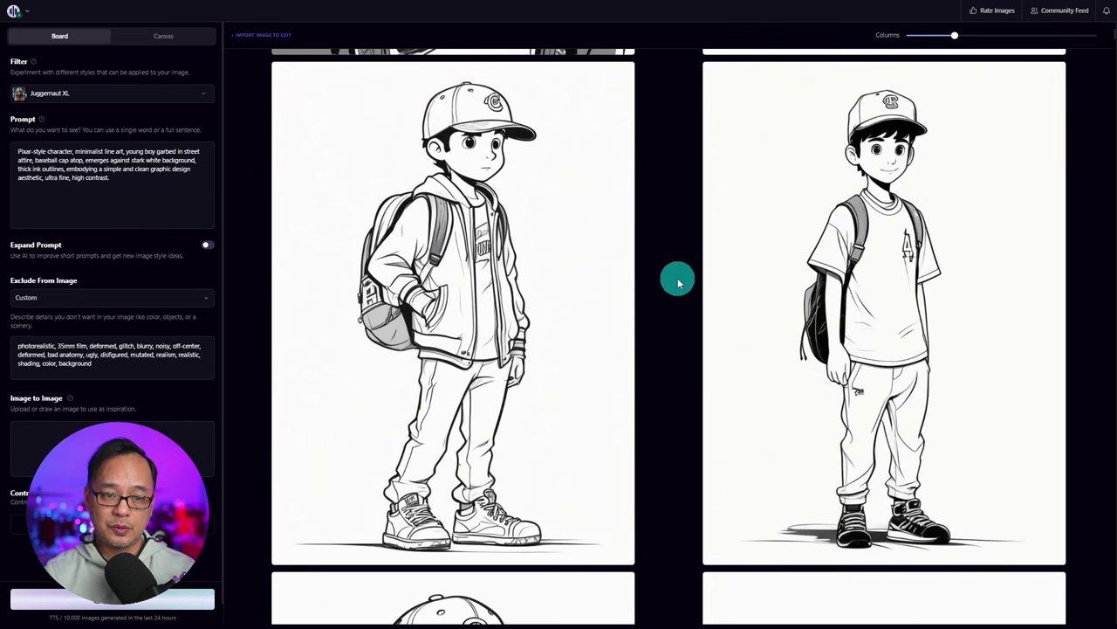
scroll(681, 262, "down", 5)
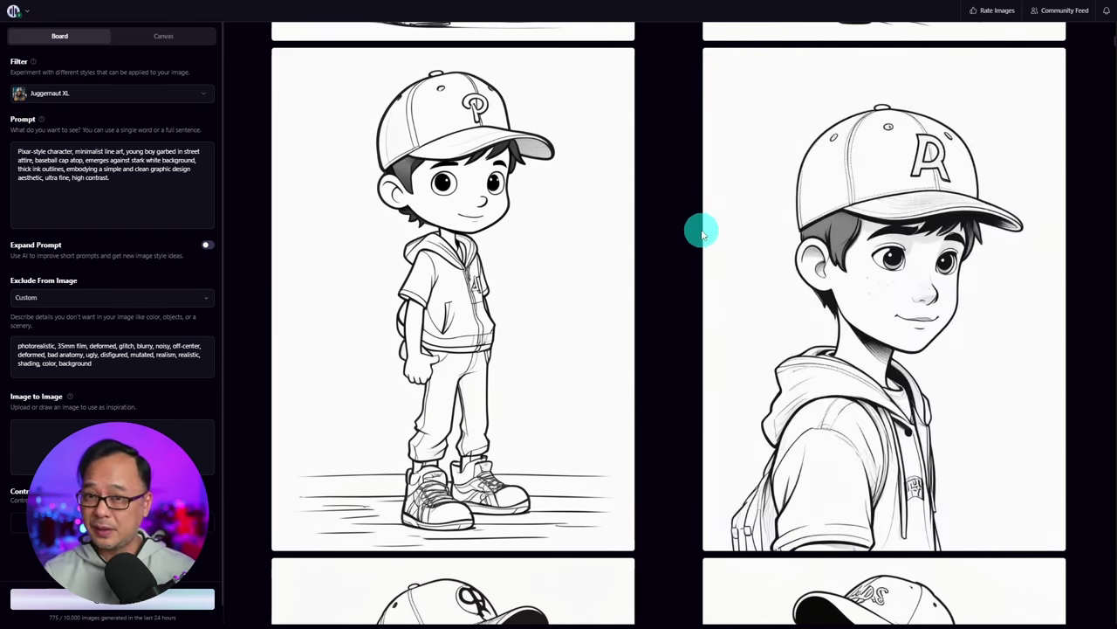
scroll(688, 237, "up", 5)
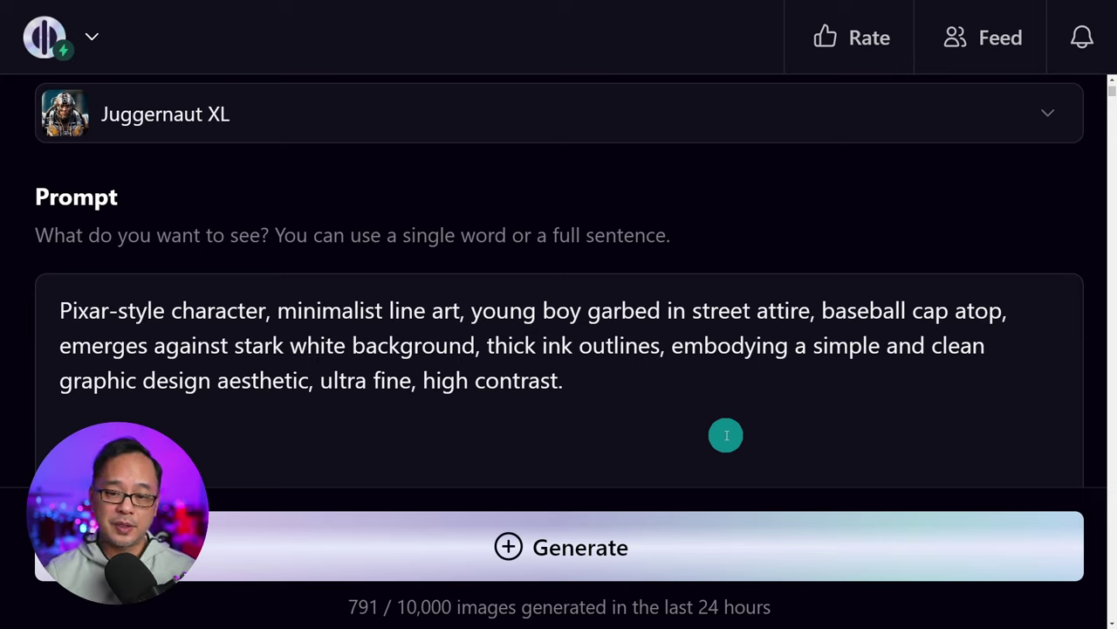
- Add 'blue' before baseball and 'purple and black' before street, then choose Starlight XL Animated
left_click(821, 310)
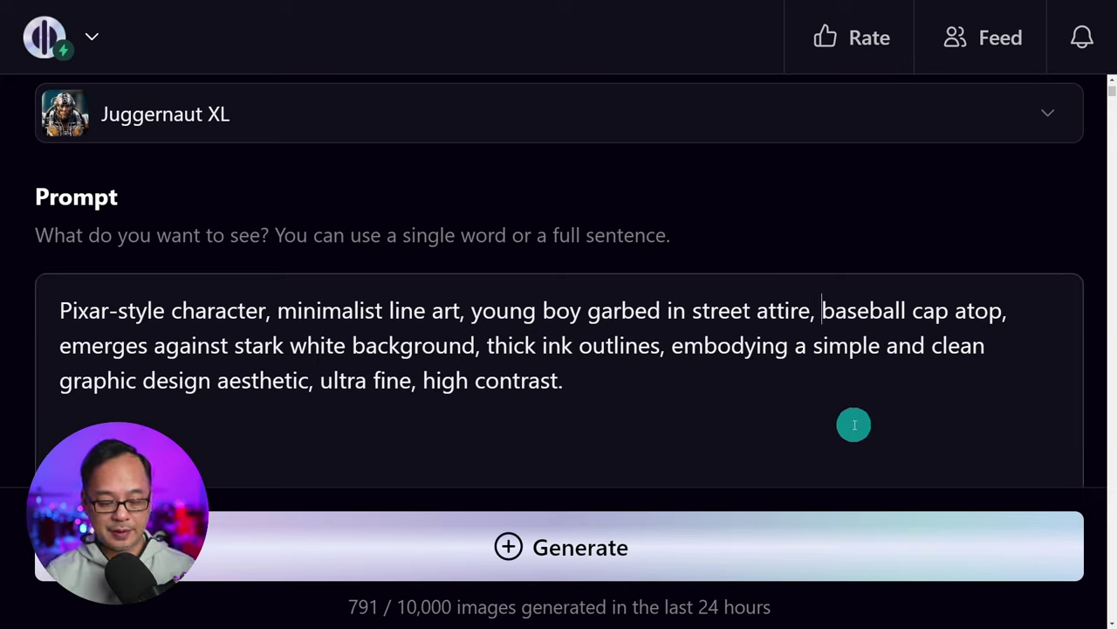
type("blue")
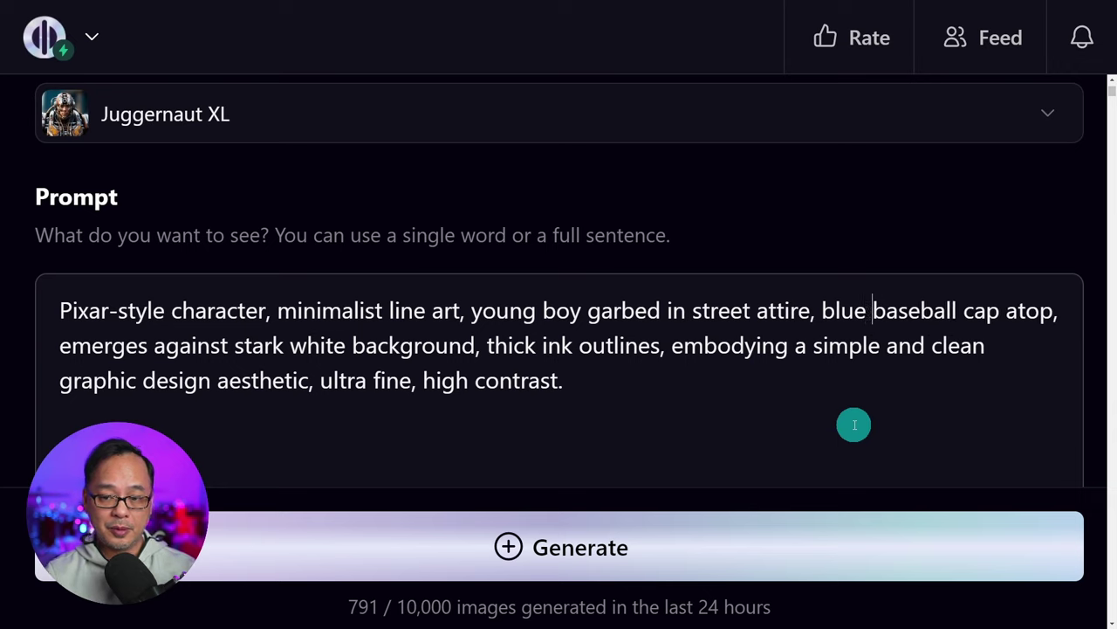
left_click(693, 310)
type("purple and black")
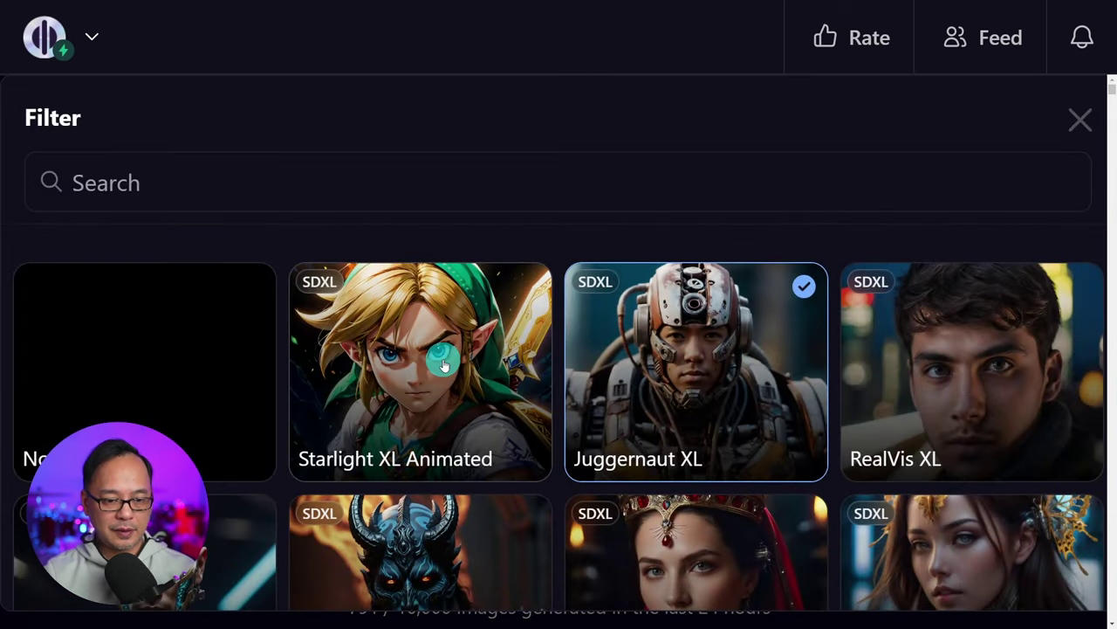
left_click(443, 364)
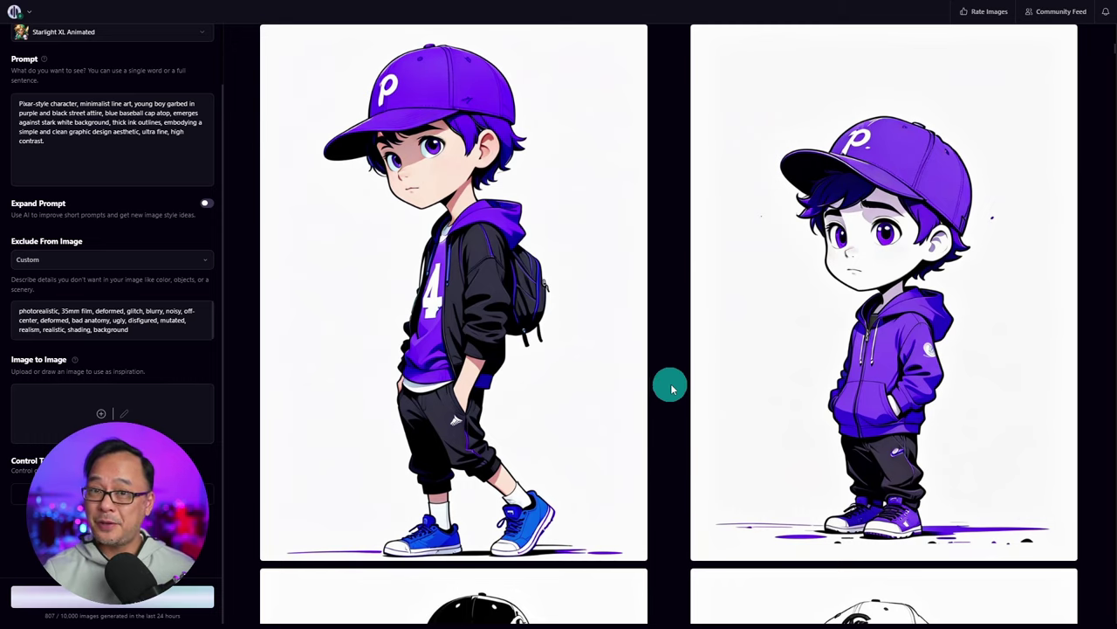
scroll(683, 373, "down", 15)
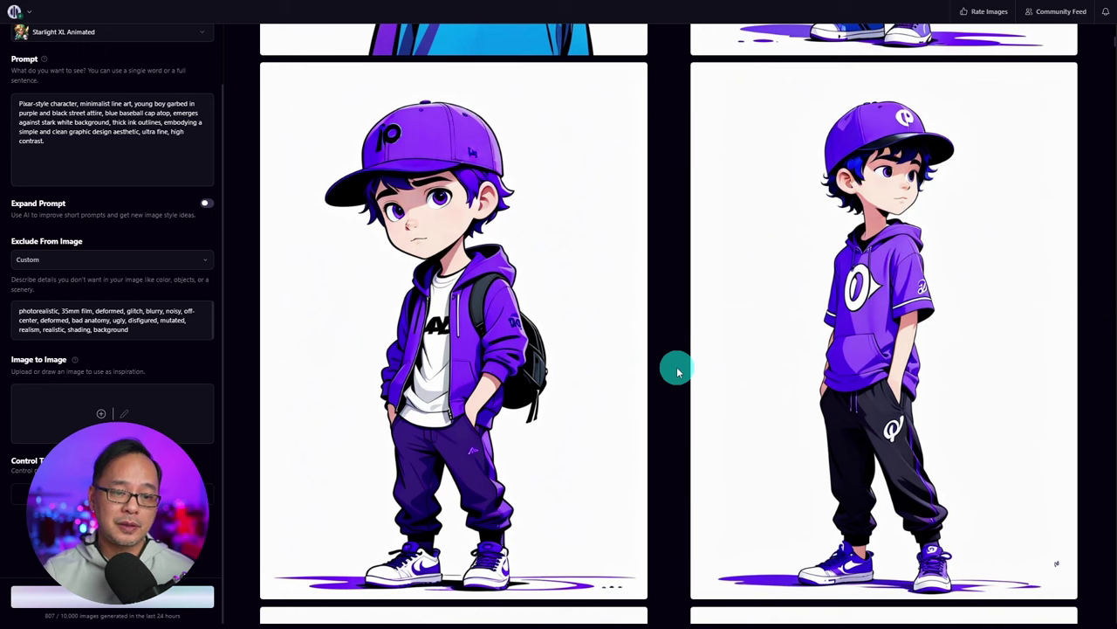
scroll(678, 372, "up", 5)
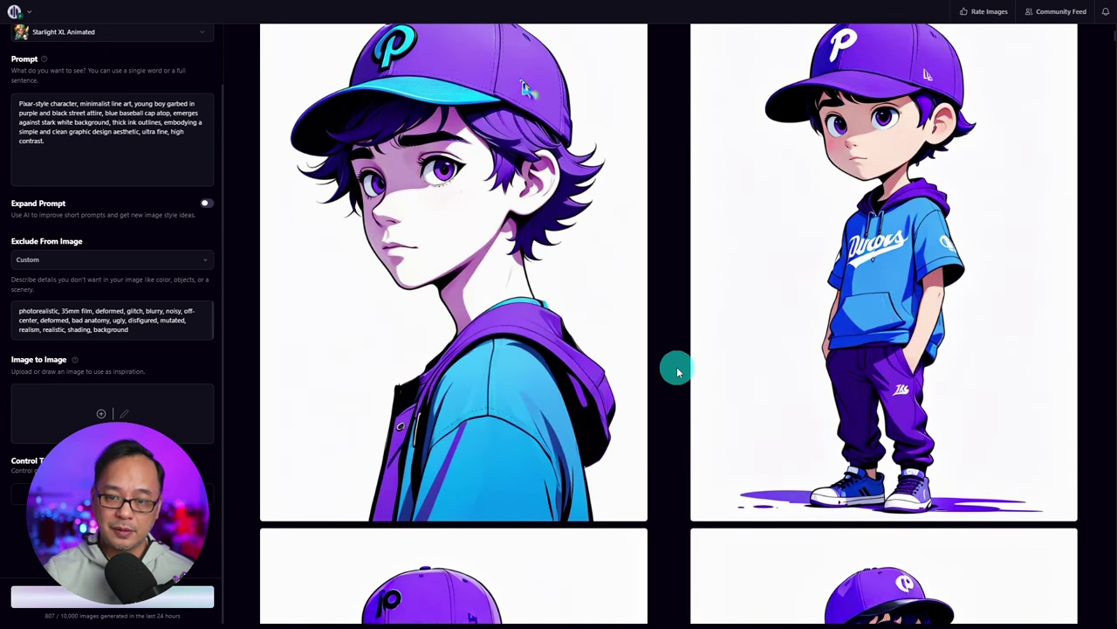
scroll(678, 372, "up", 1)
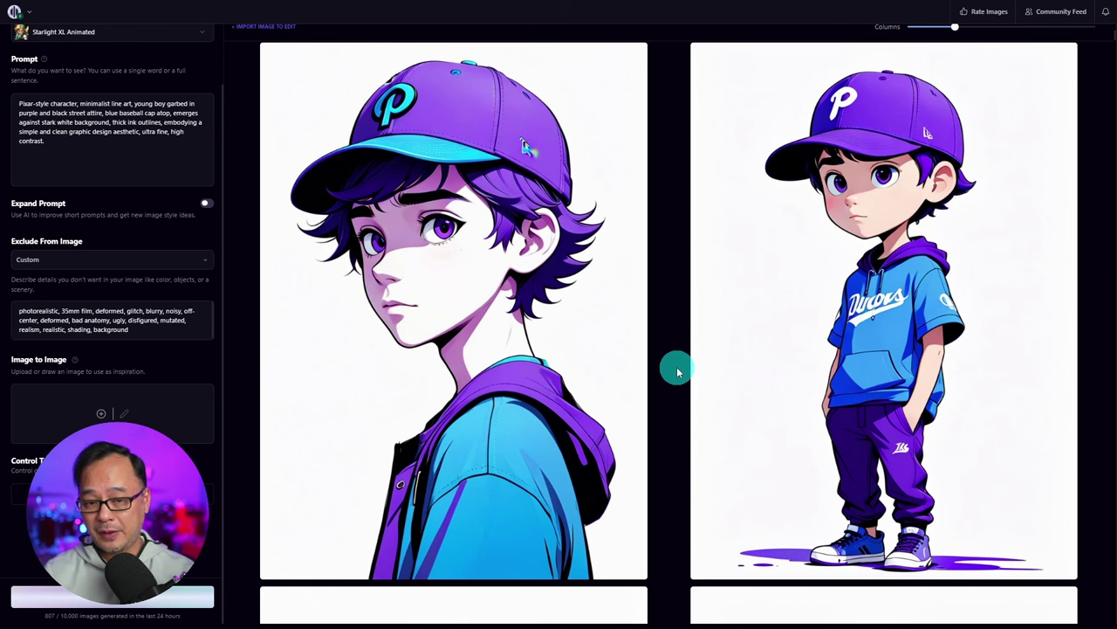